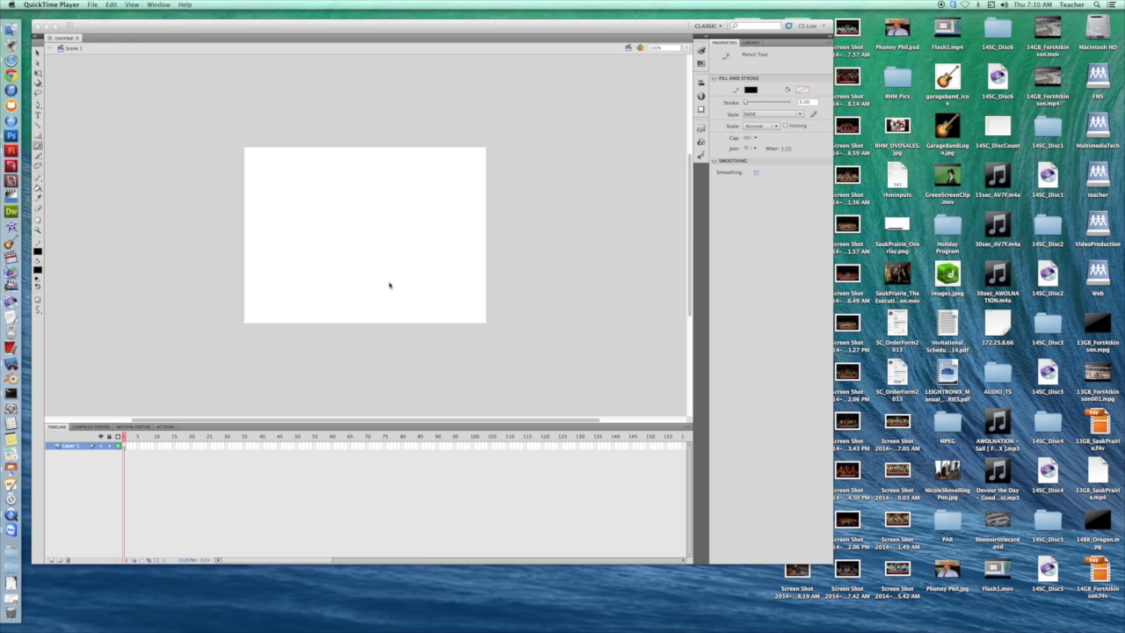
# - Draw a bright green circle with a black outline, about 185 px wide, on the stage's left half using the Oval tool
pyautogui.click(38, 134)
pyautogui.click(37, 134)
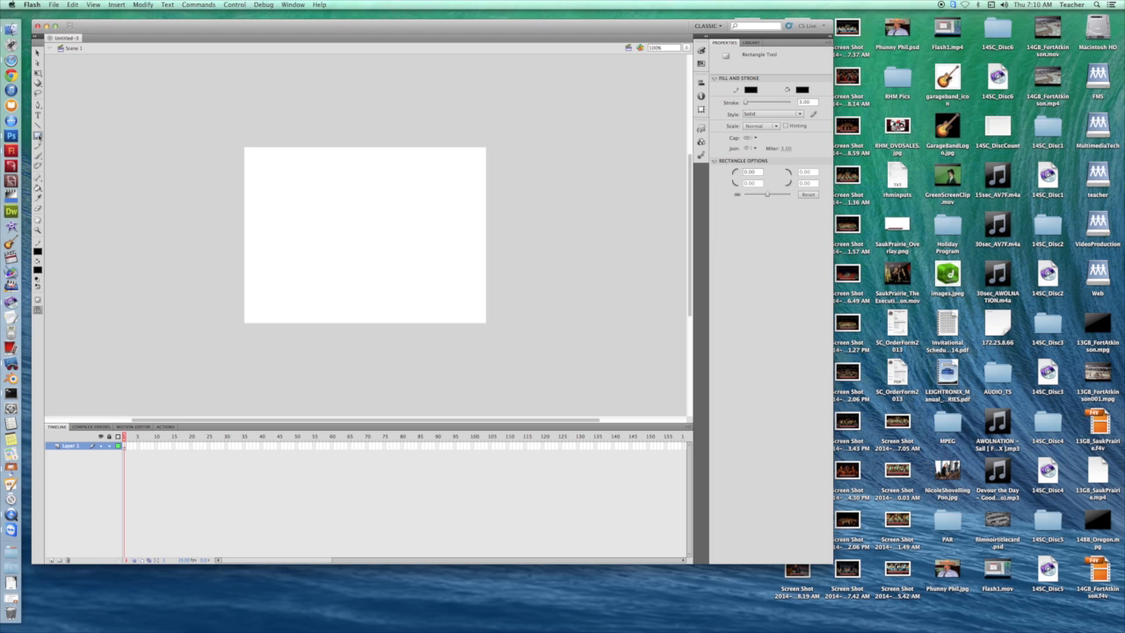
pyautogui.click(38, 135)
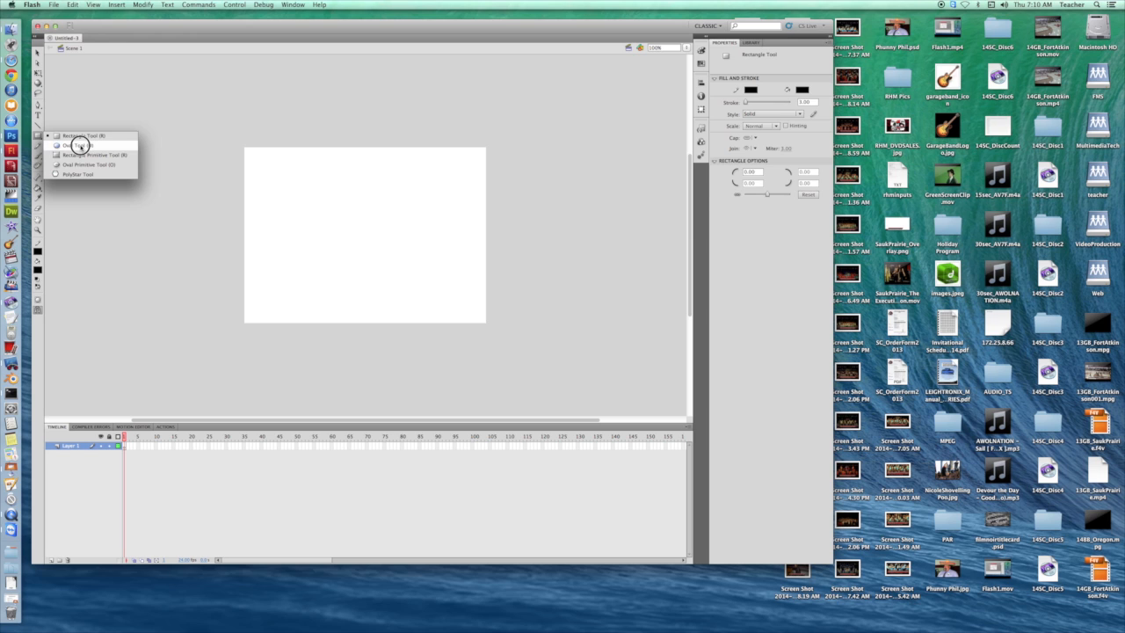
pyautogui.click(78, 145)
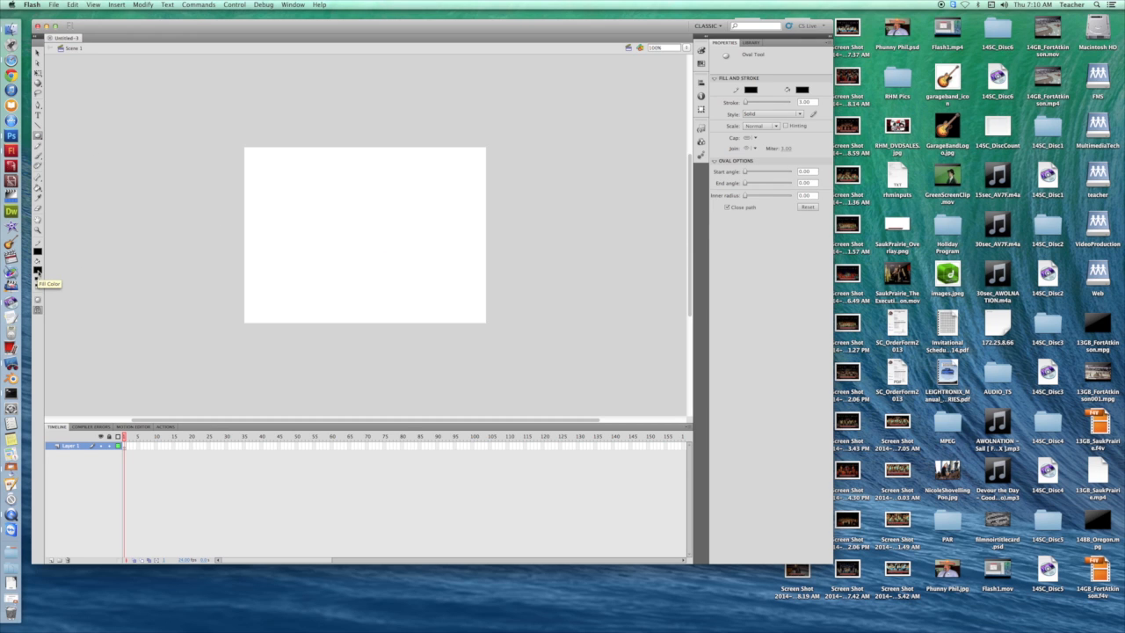
pyautogui.click(38, 272)
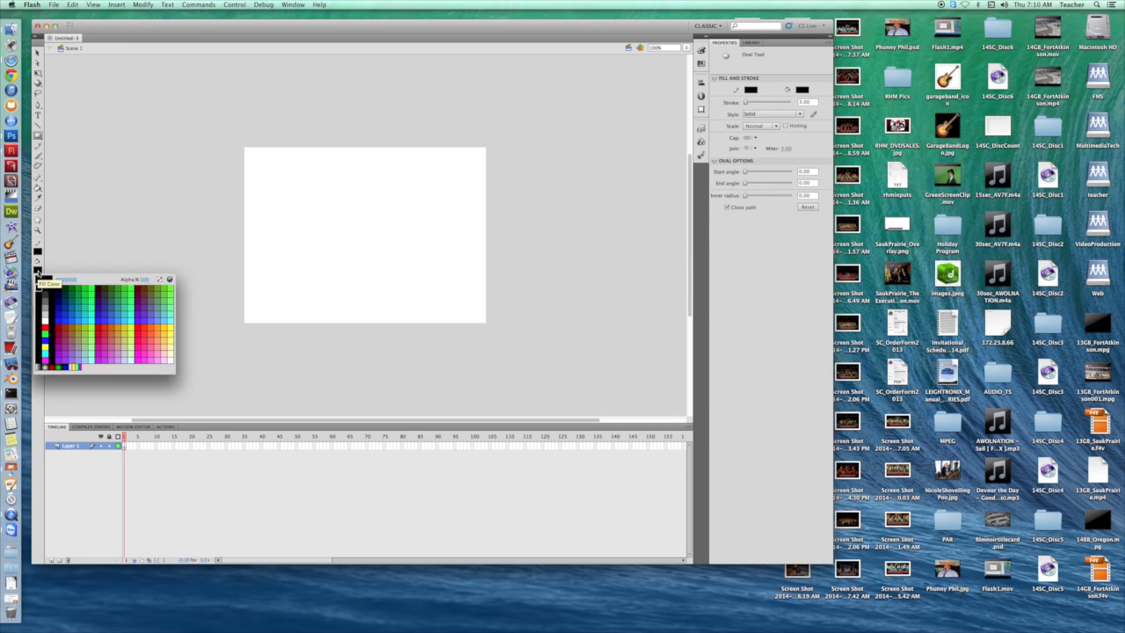
pyautogui.click(132, 286)
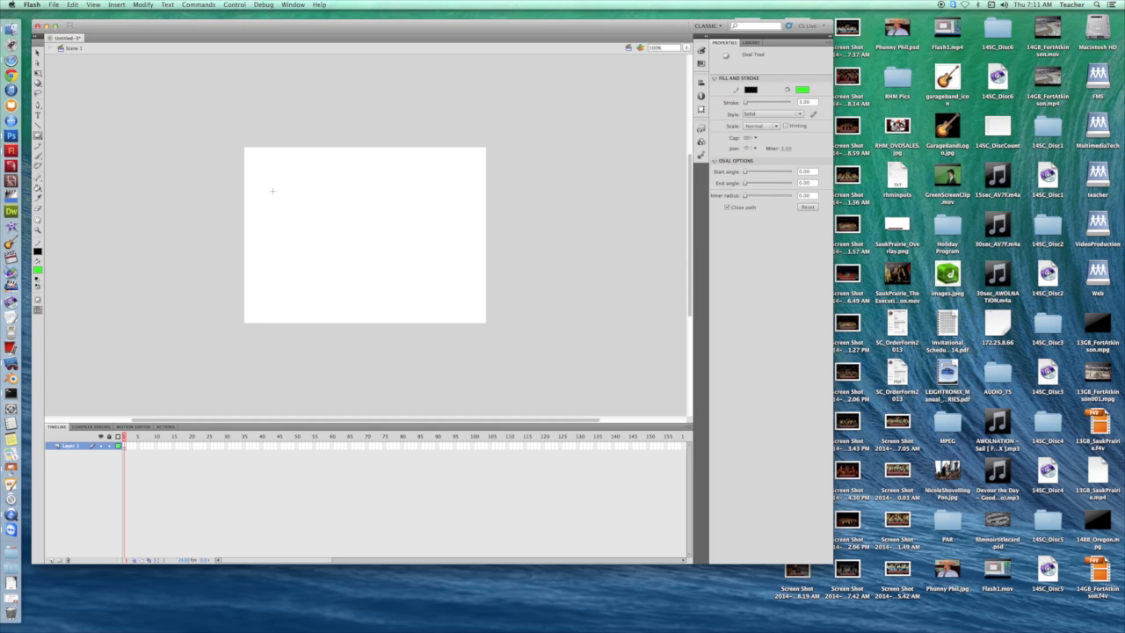
pyautogui.moveTo(267, 184); pyautogui.dragTo(350, 264)
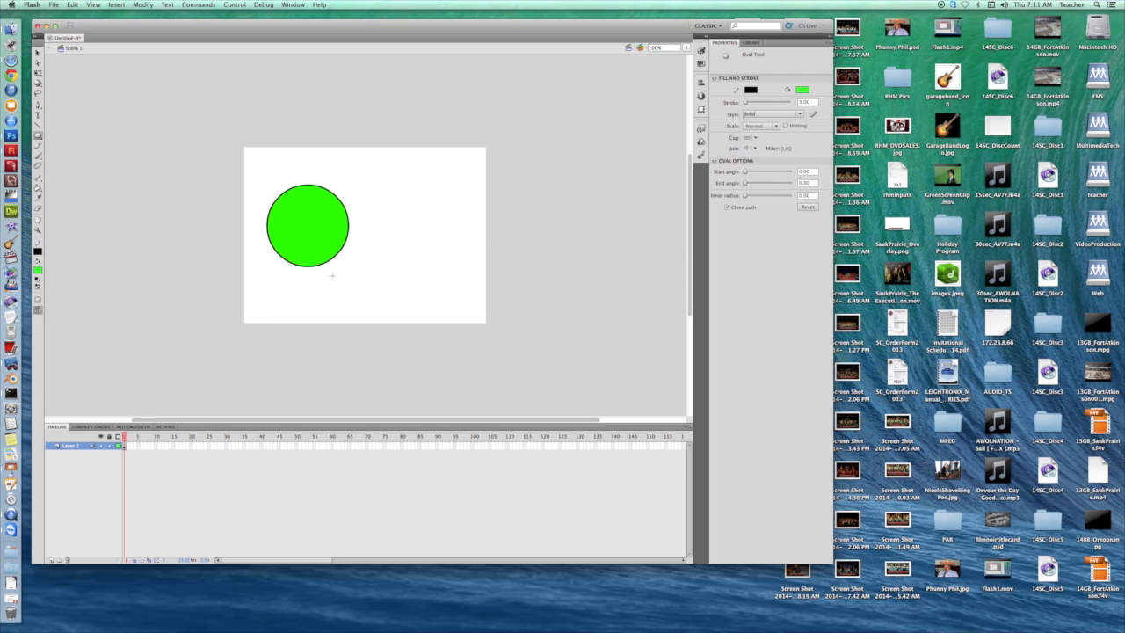
# - Move only the circle's black outline off its green fill, and undo that move
pyautogui.press('v')
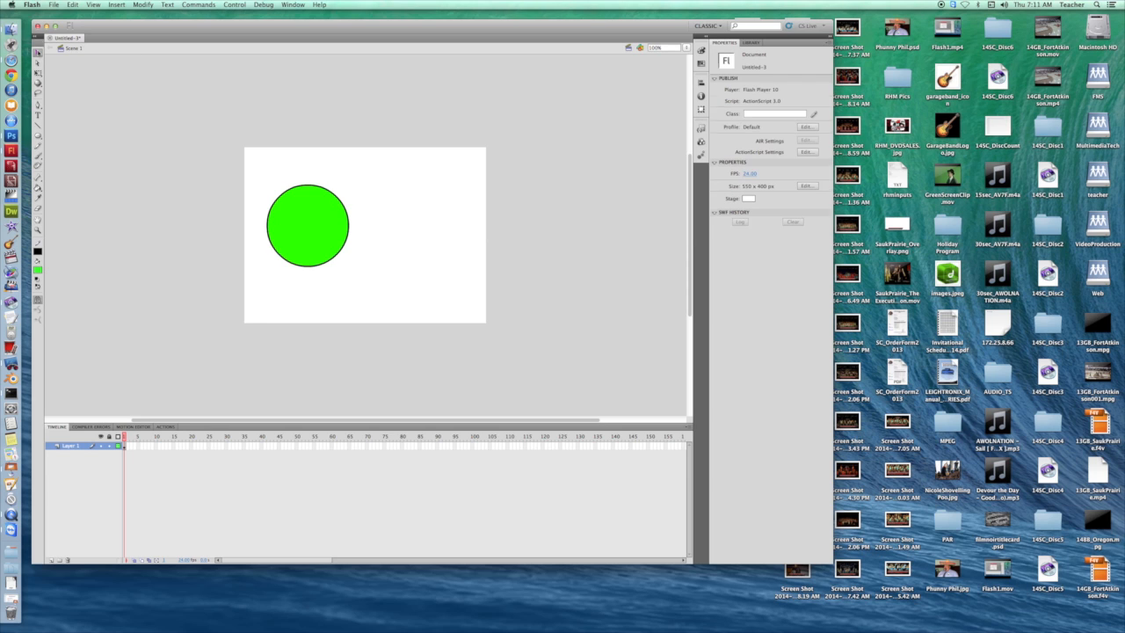
pyautogui.moveTo(344, 204); pyautogui.dragTo(422, 212)
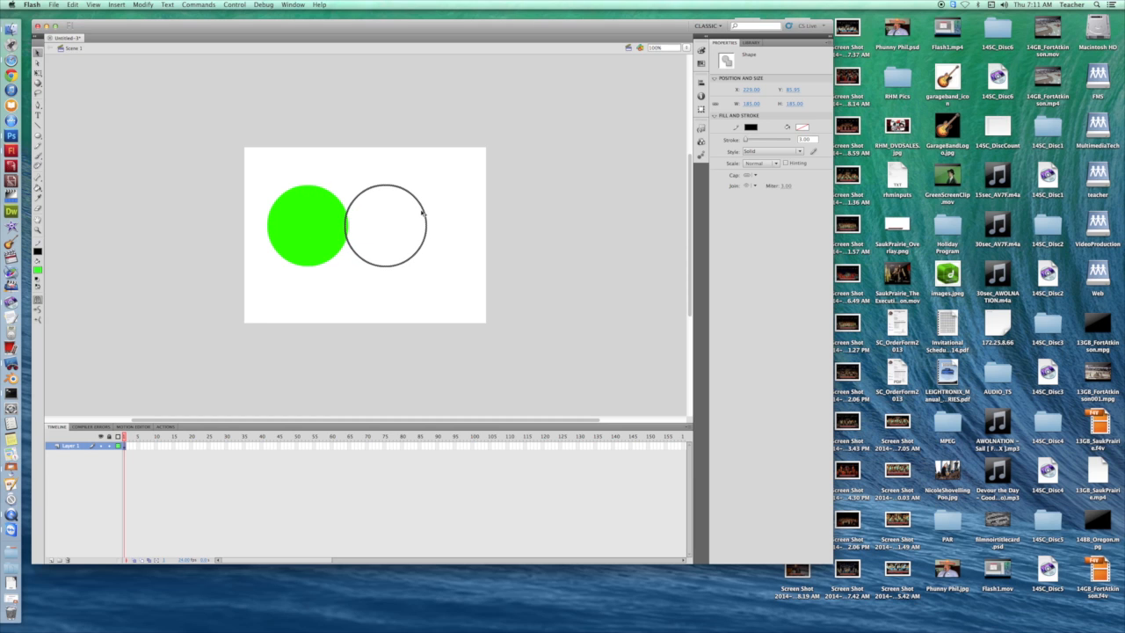
pyautogui.click(72, 5)
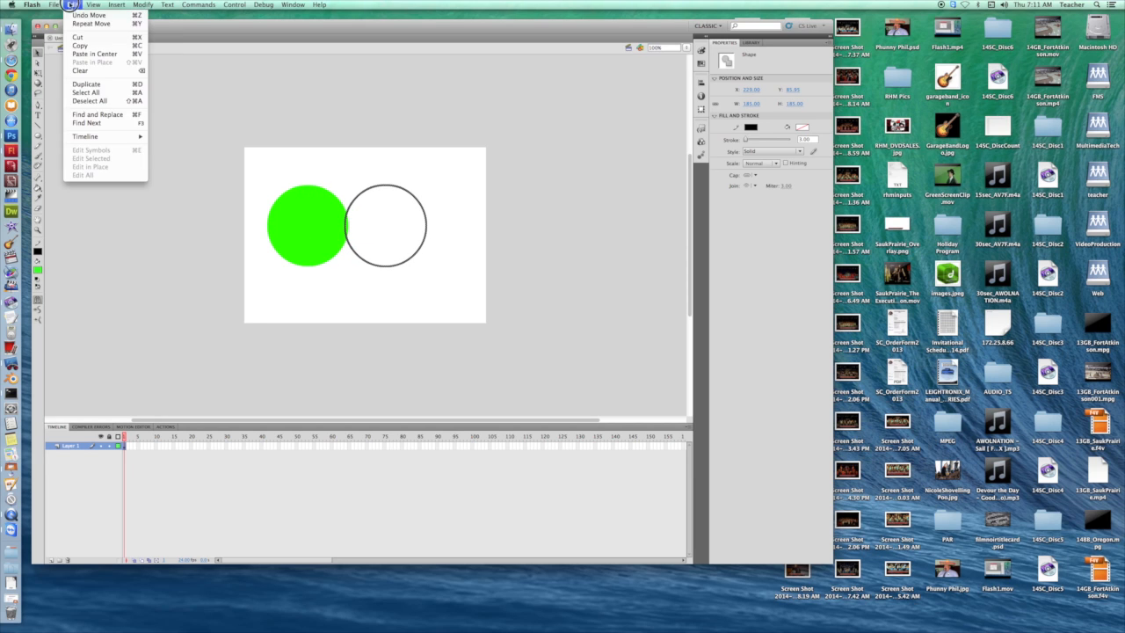
pyautogui.click(80, 16)
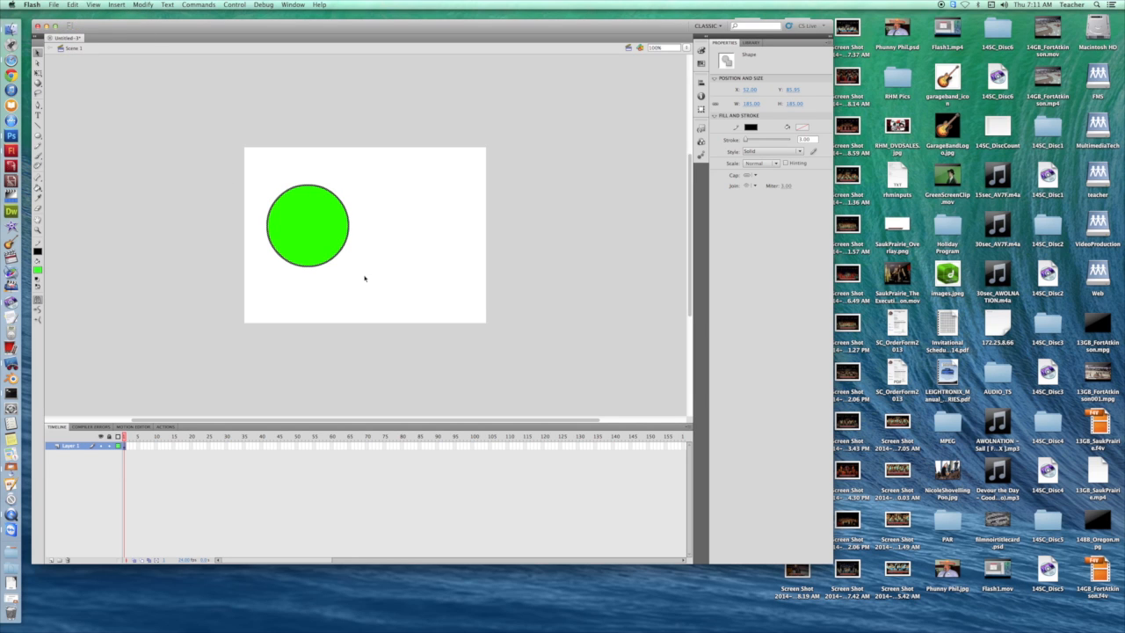
# - Select the circle's fill and outline together and convert them to a Graphic symbol named Circle
pyautogui.click(391, 276)
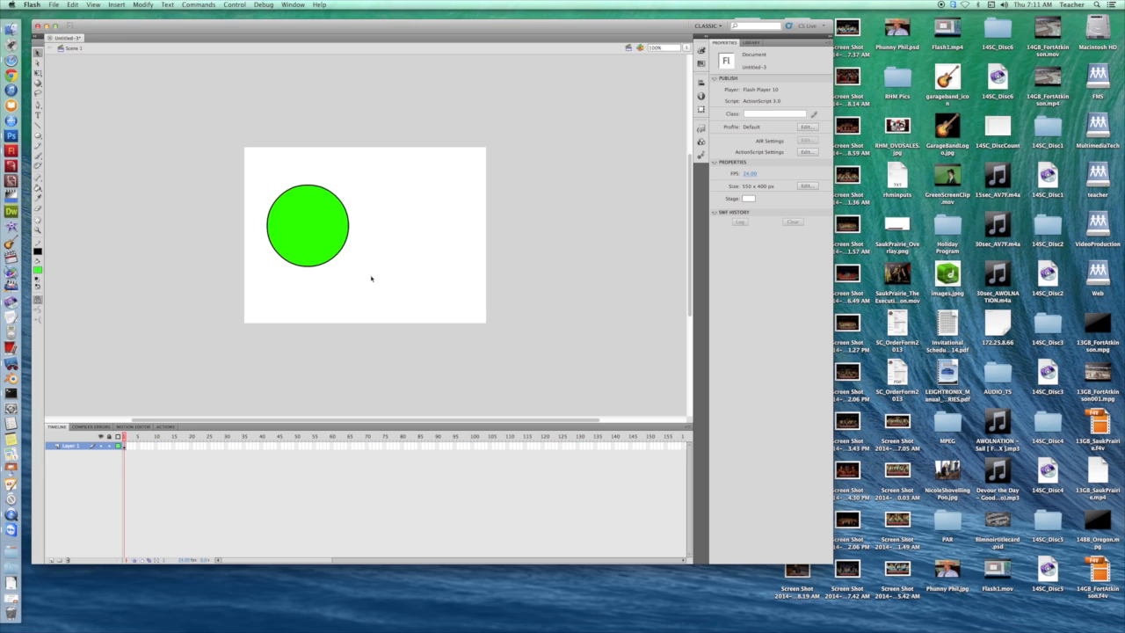
pyautogui.moveTo(372, 281); pyautogui.dragTo(254, 167)
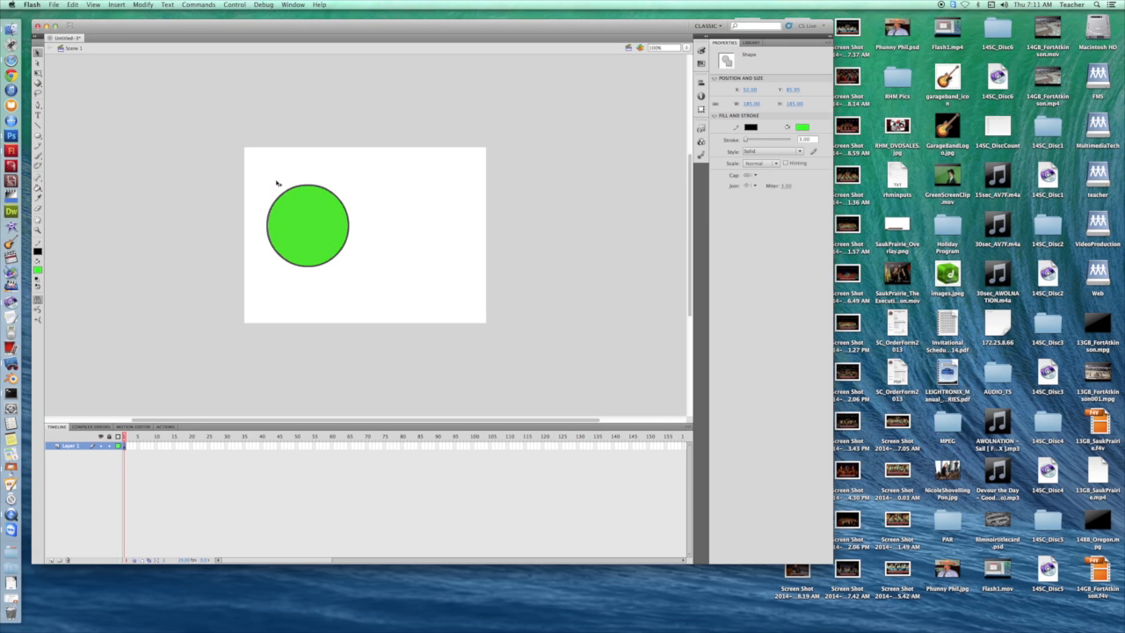
pyautogui.rightClick(319, 237)
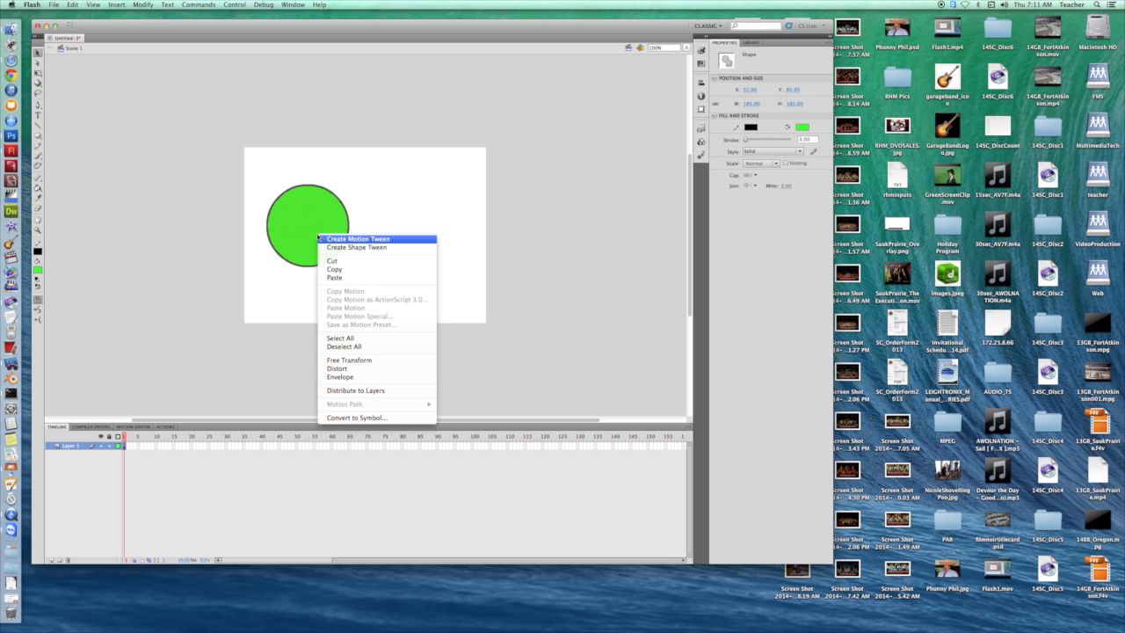
pyautogui.click(357, 417)
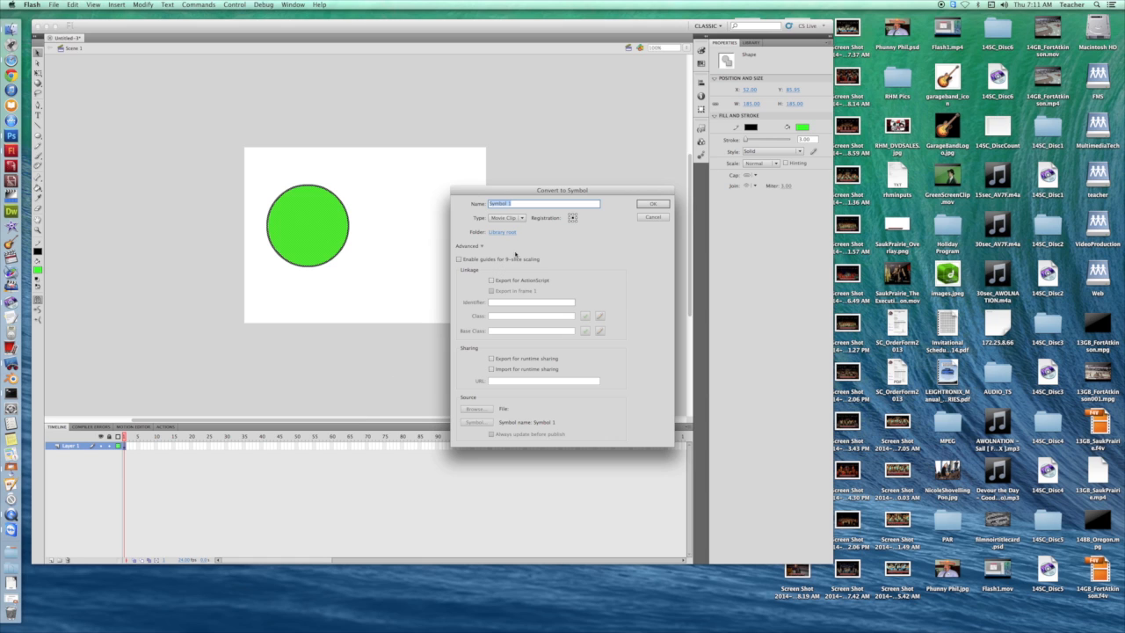
pyautogui.click(520, 218)
pyautogui.click(517, 234)
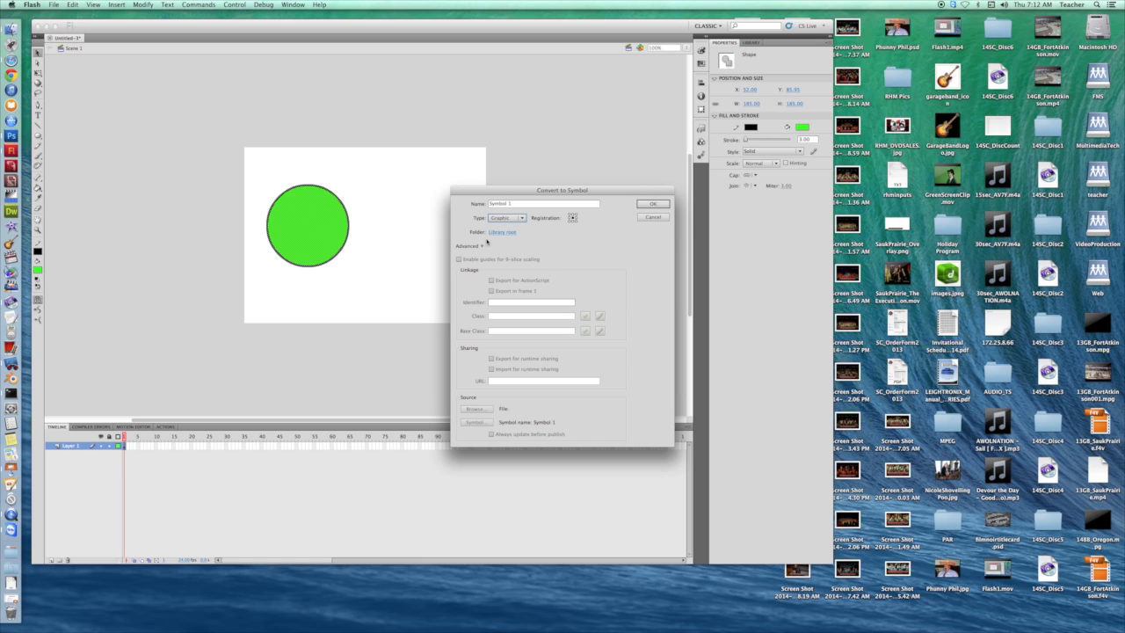
pyautogui.moveTo(523, 203); pyautogui.dragTo(453, 200)
pyautogui.write('Circle')
pyautogui.click(648, 205)
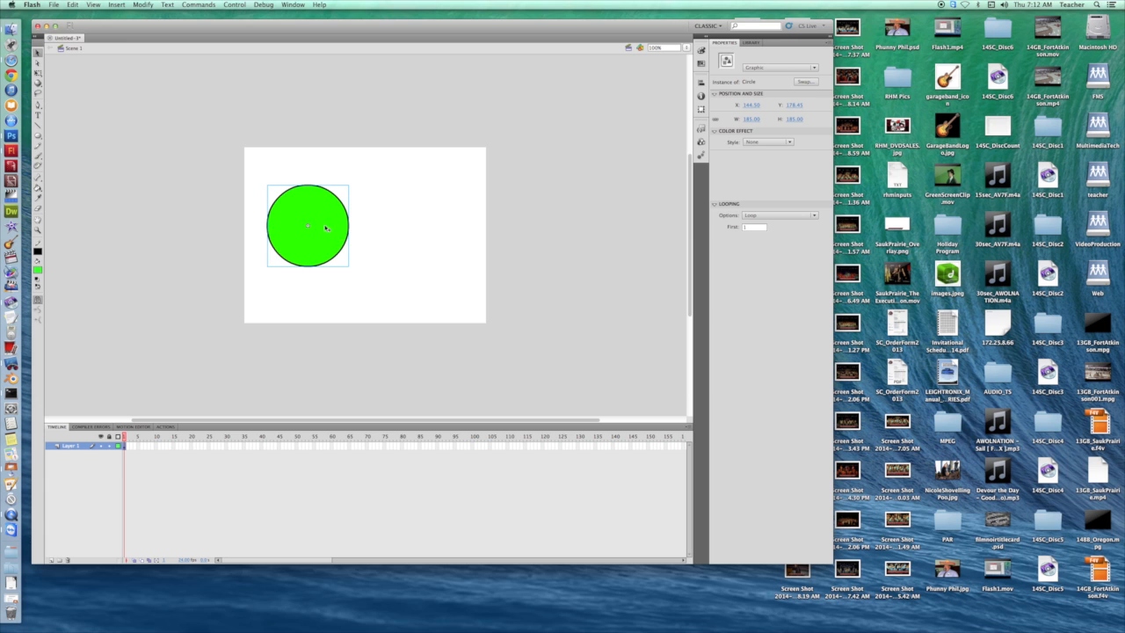
# - Move the circle into the stage's upper-left corner and insert a keyframe at frame 15
pyautogui.moveTo(327, 226); pyautogui.dragTo(301, 189)
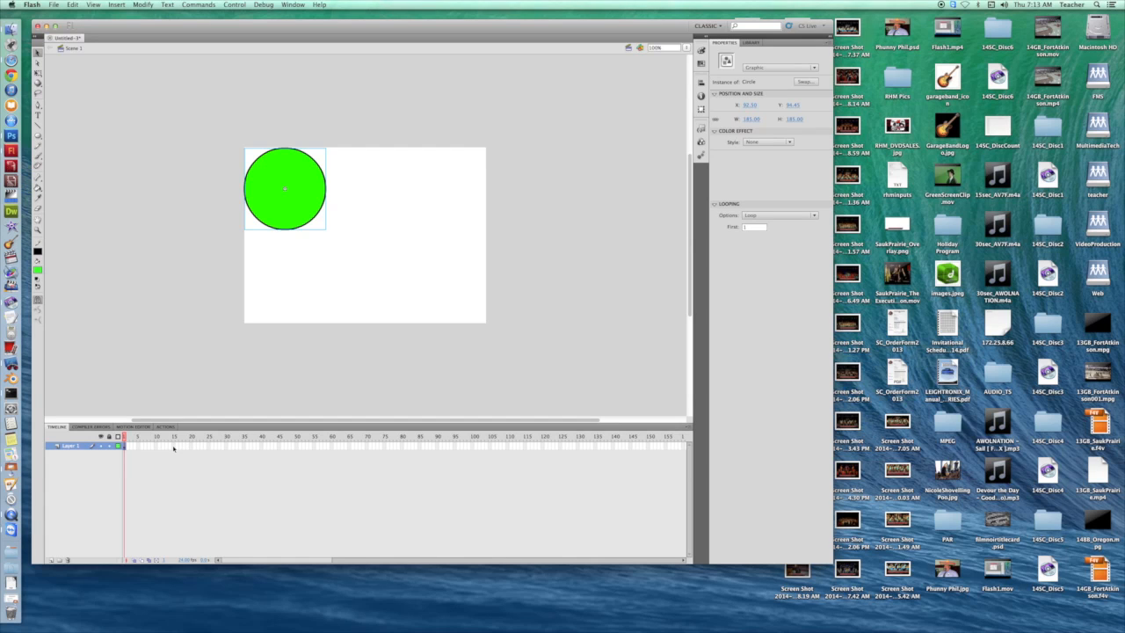
pyautogui.rightClick(174, 448)
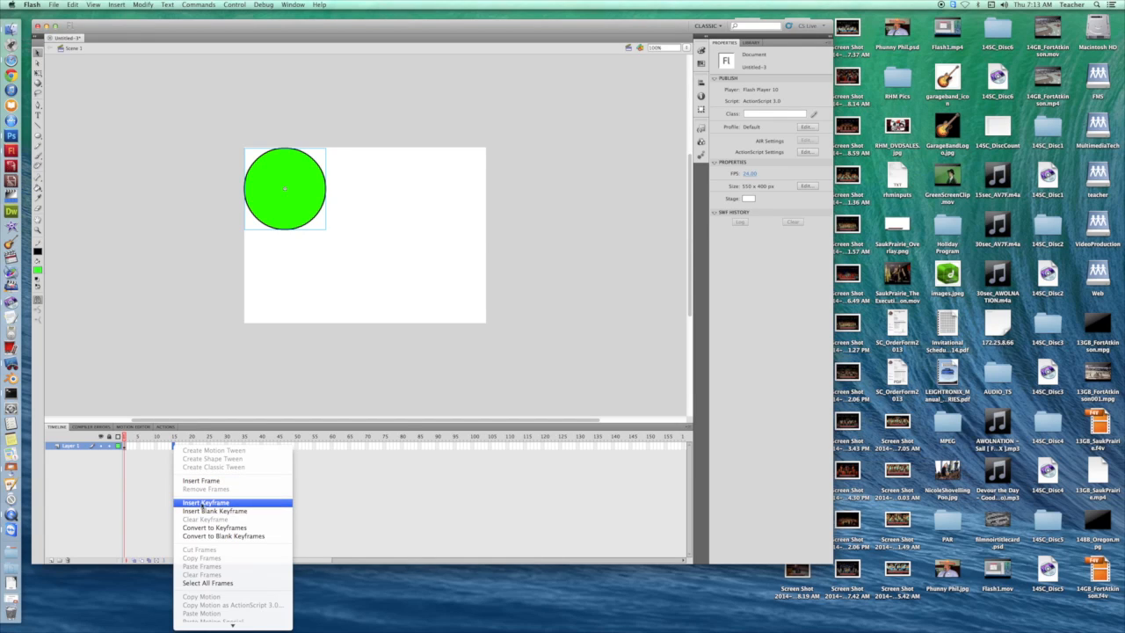
pyautogui.click(204, 503)
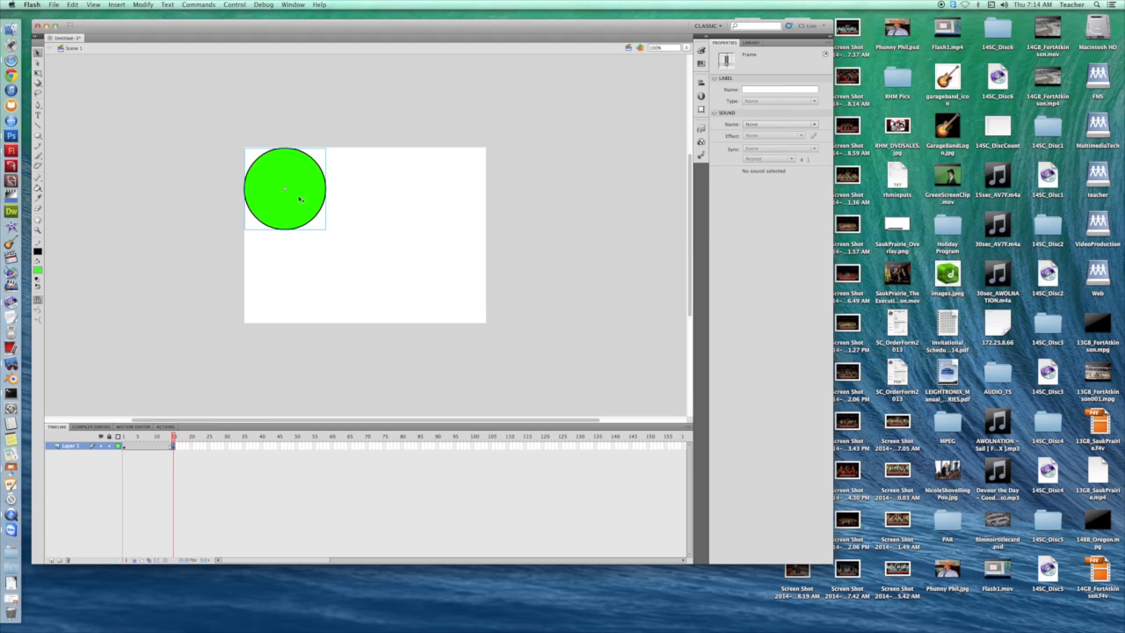
# - Move the circle at frame 15 to the stage's bottom edge near the middle, and create a classic tween from frame 1
pyautogui.moveTo(299, 200); pyautogui.dragTo(359, 292)
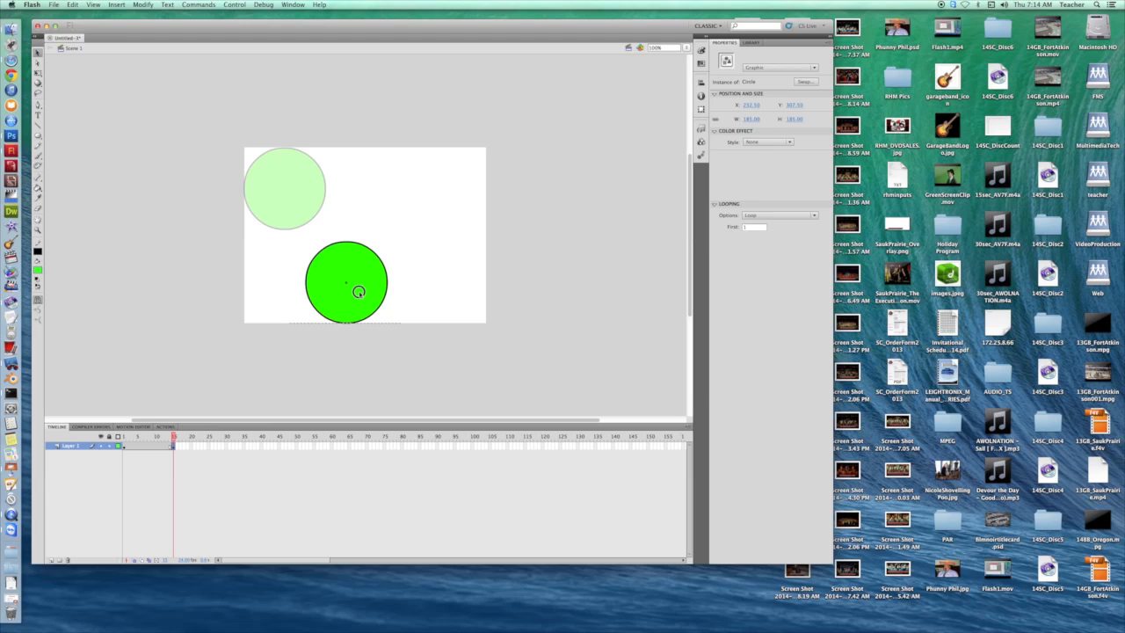
pyautogui.moveTo(359, 292); pyautogui.dragTo(360, 294)
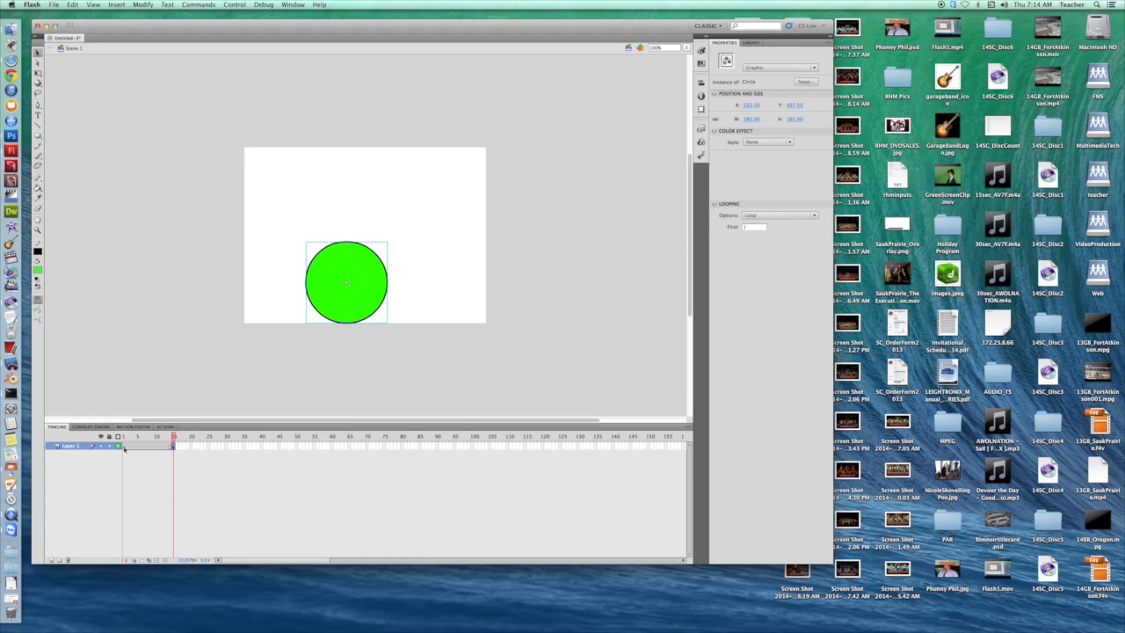
pyautogui.rightClick(124, 448)
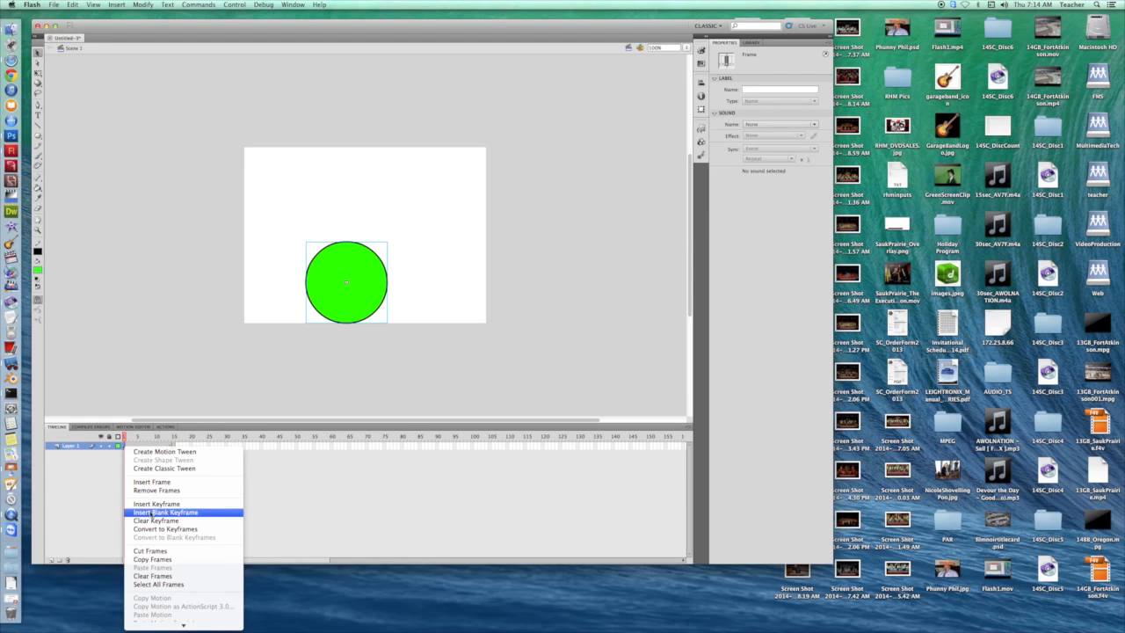
pyautogui.click(164, 467)
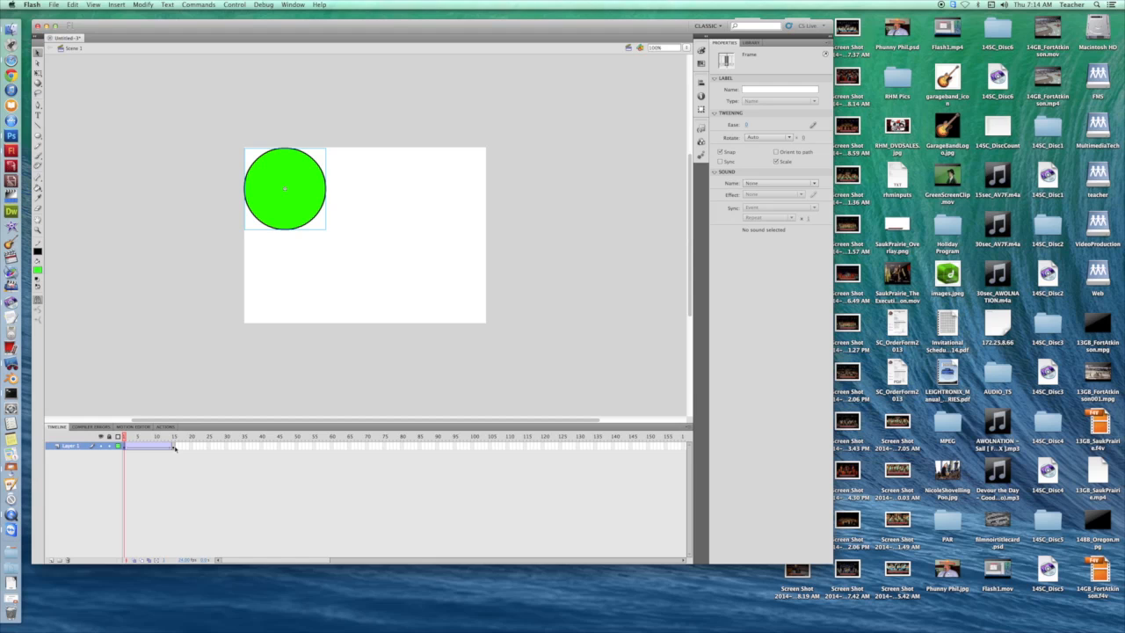
# - Play the 15-frame tween several times to check the circle's downward motion
pyautogui.press('Return')
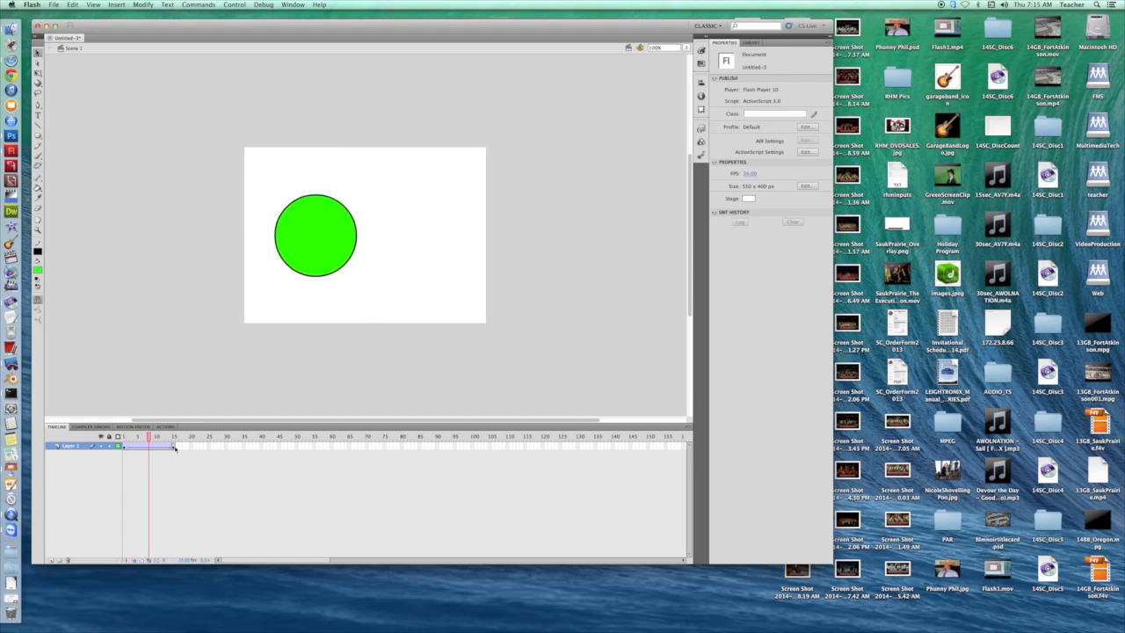
pyautogui.press('Return')
pyautogui.press('Return')
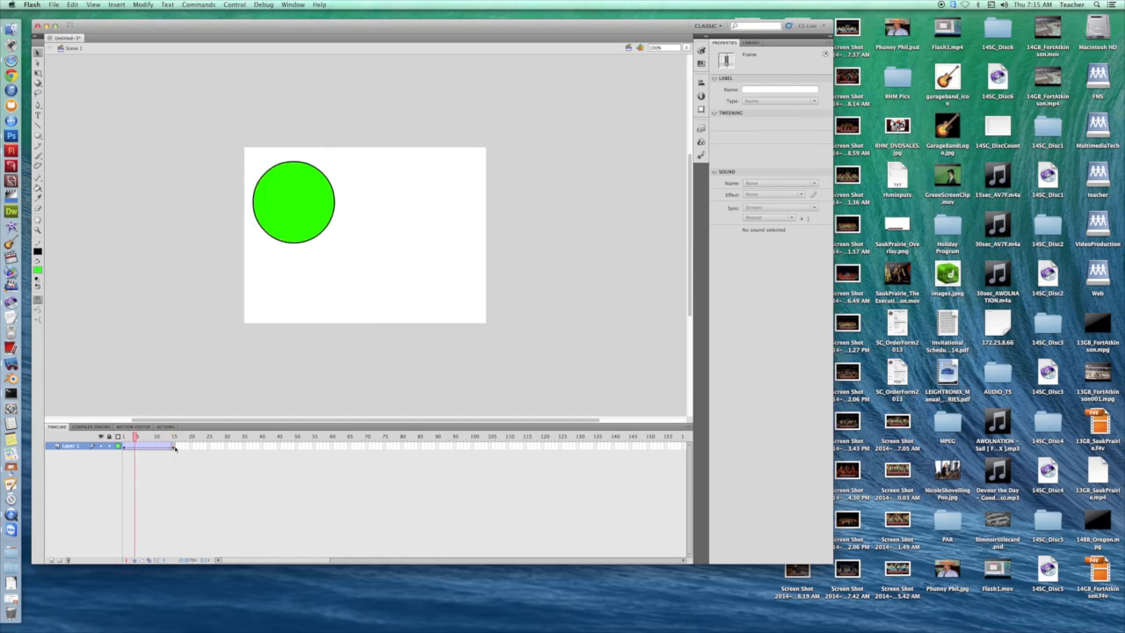
pyautogui.press('Return')
pyautogui.press('Return')
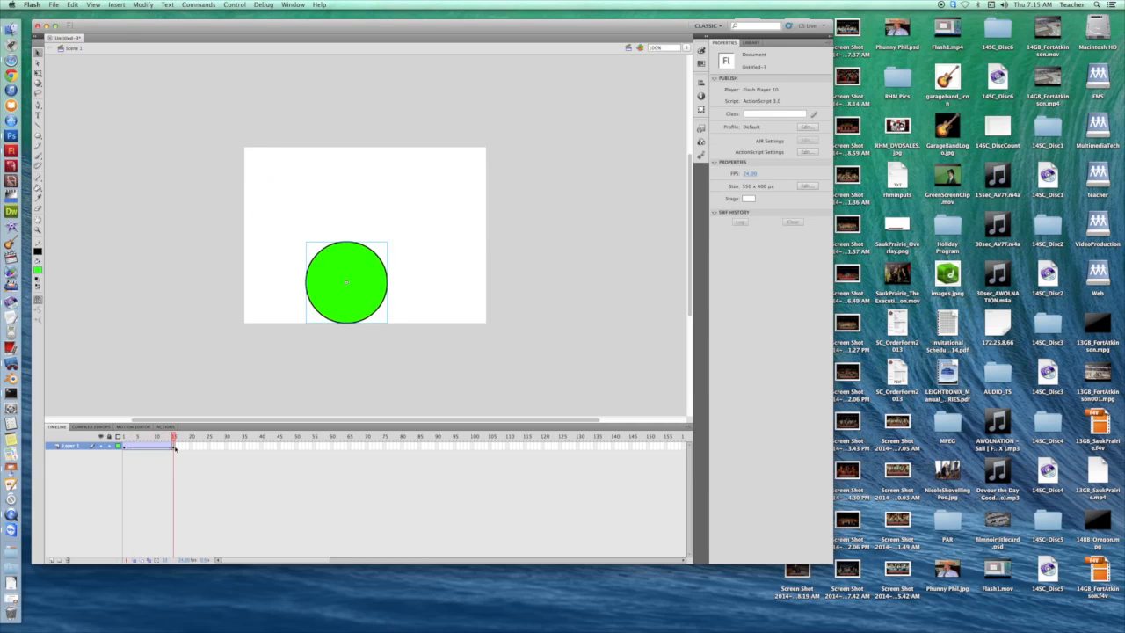
pyautogui.press('Return')
pyautogui.press('Return')
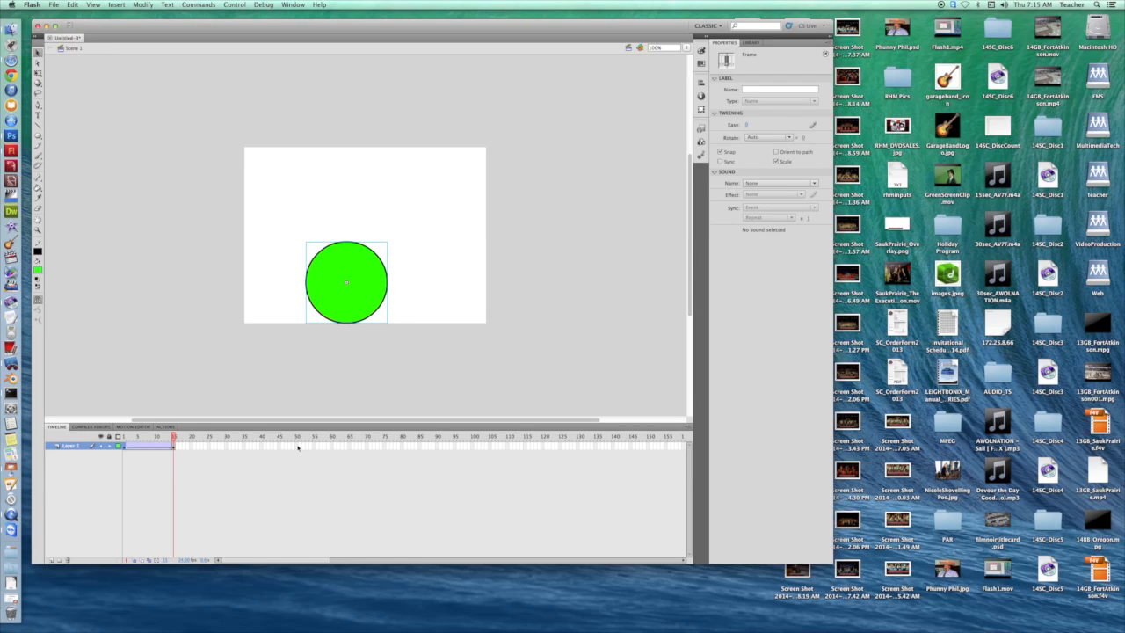
# - Insert a keyframe at frame 50 and move the circle there into the stage's upper-right corner
pyautogui.rightClick(297, 448)
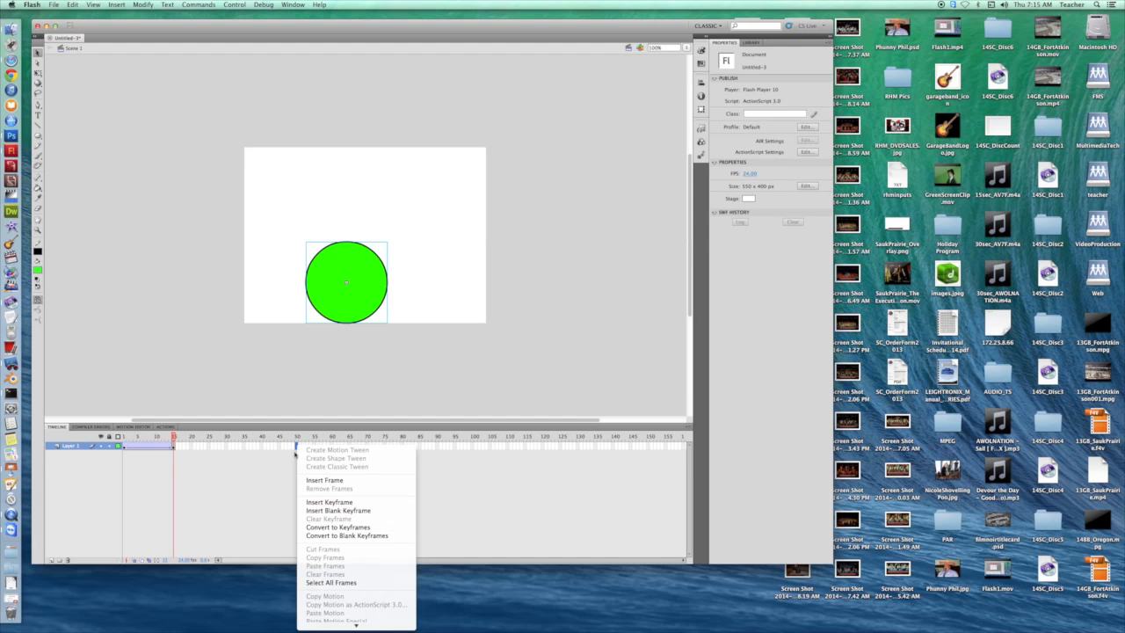
pyautogui.click(329, 502)
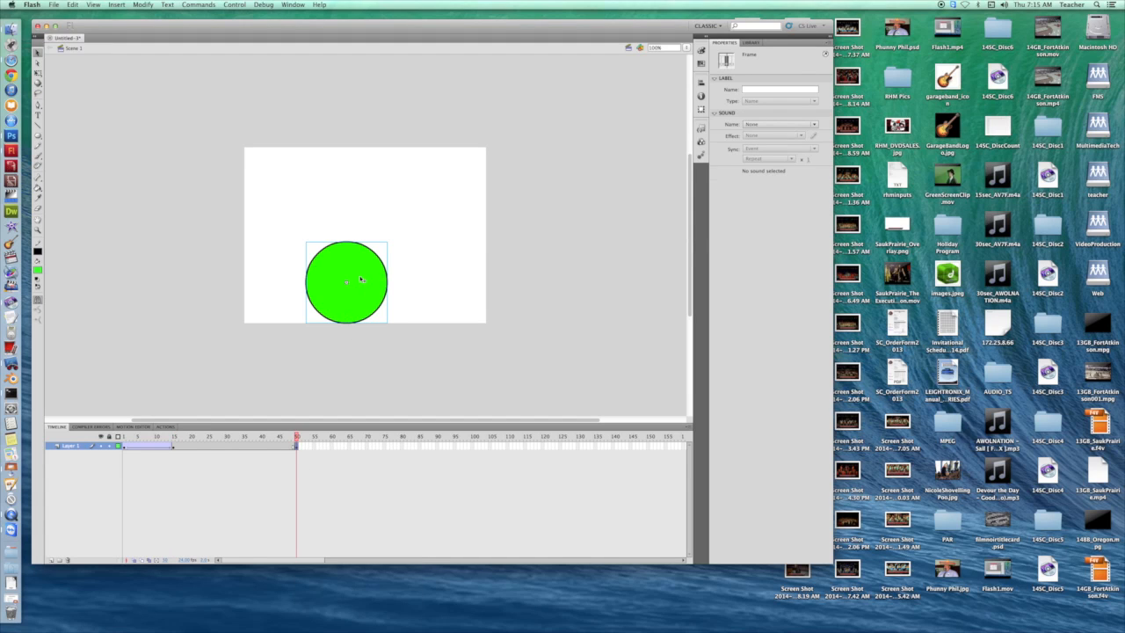
pyautogui.moveTo(361, 280); pyautogui.dragTo(458, 186)
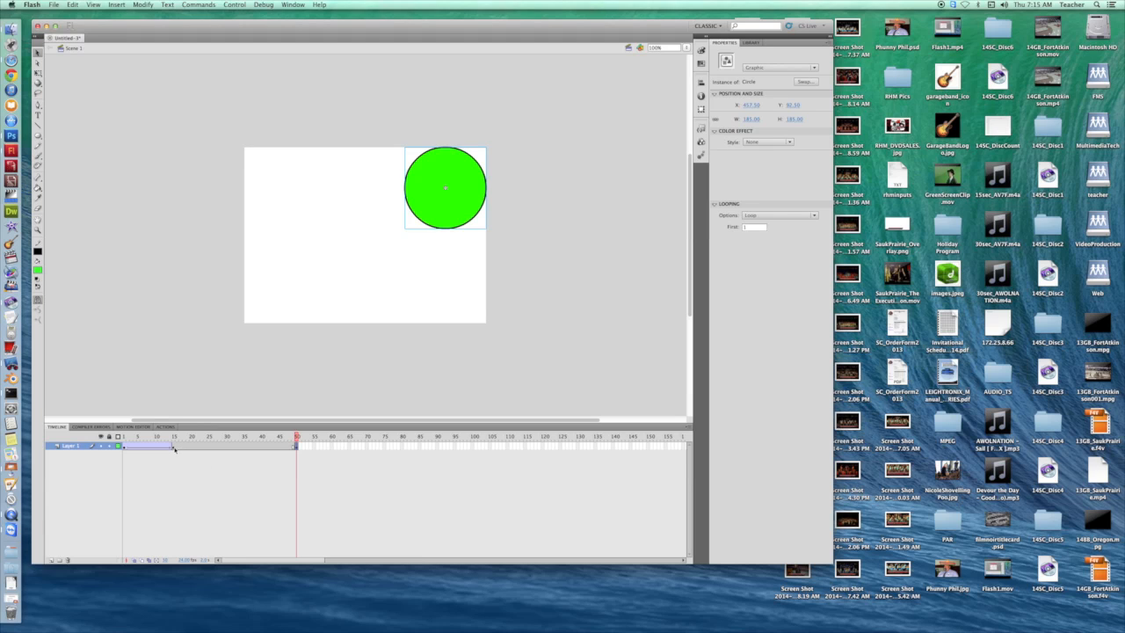
# - Create a classic tween between frames 15 and 50, and play the whole animation from frame 1
pyautogui.rightClick(175, 448)
pyautogui.click(203, 469)
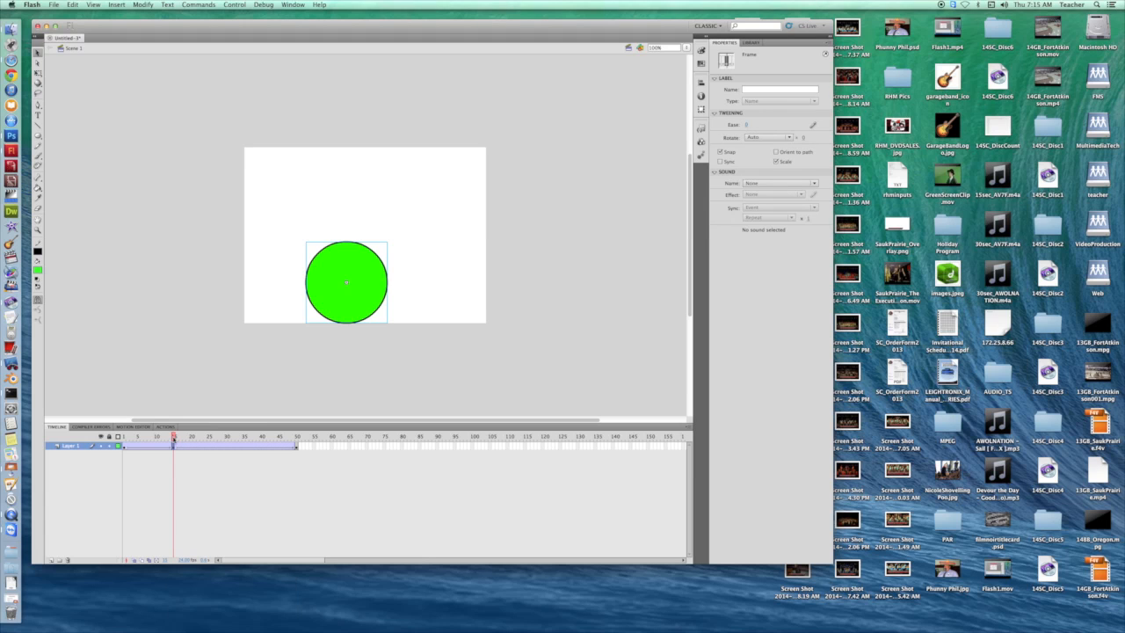
pyautogui.moveTo(172, 436); pyautogui.dragTo(109, 431)
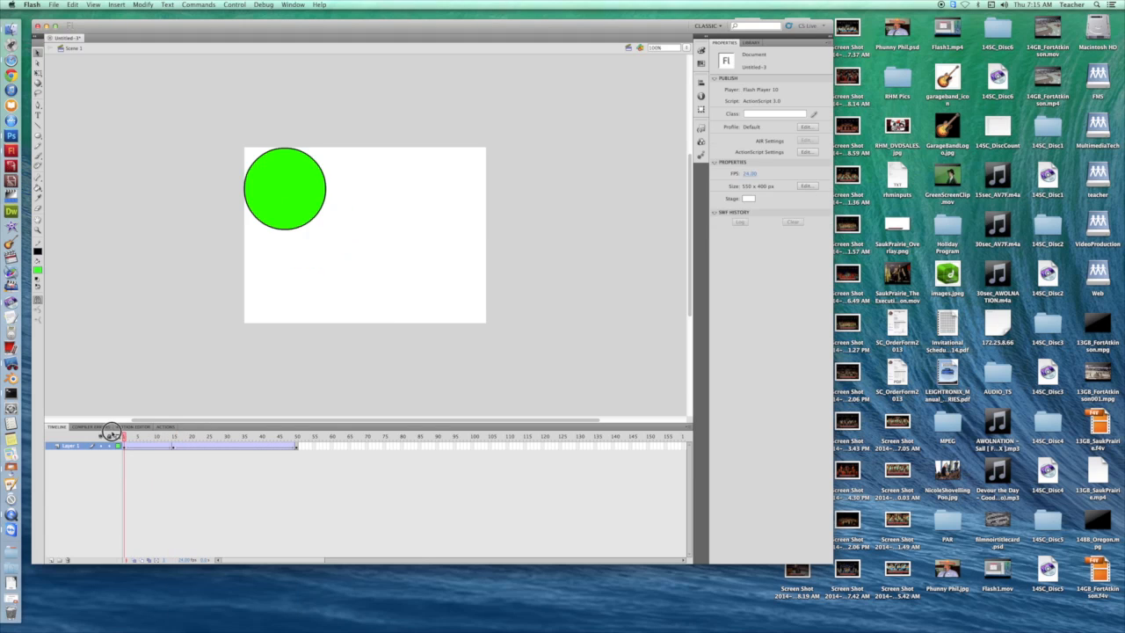
pyautogui.press('Return')
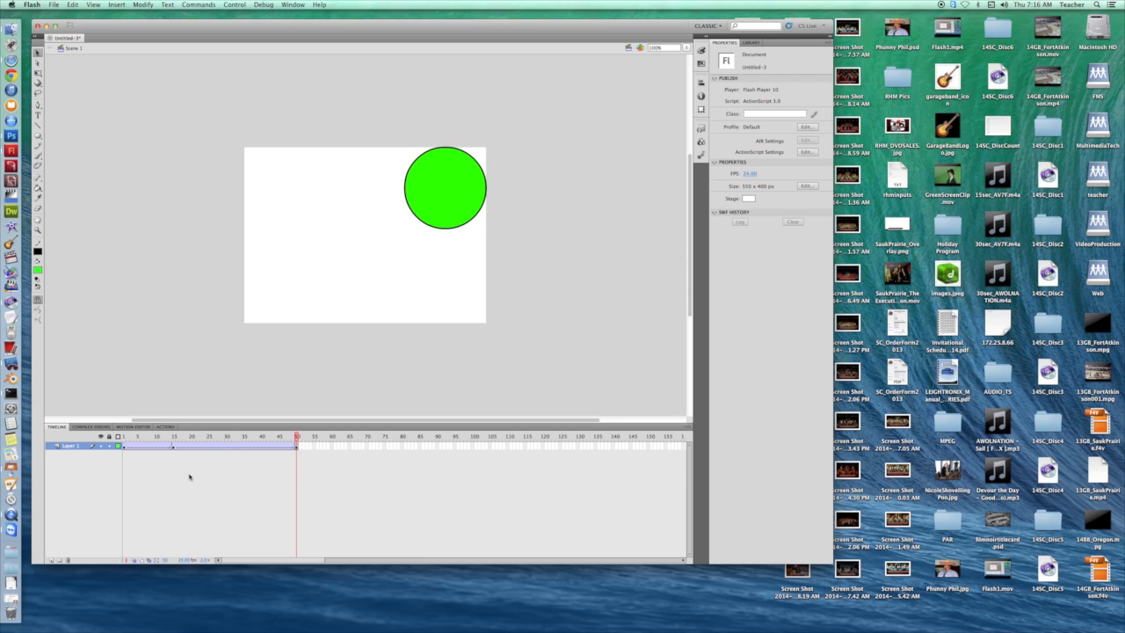
# - Add a new layer to the timeline
pyautogui.click(51, 561)
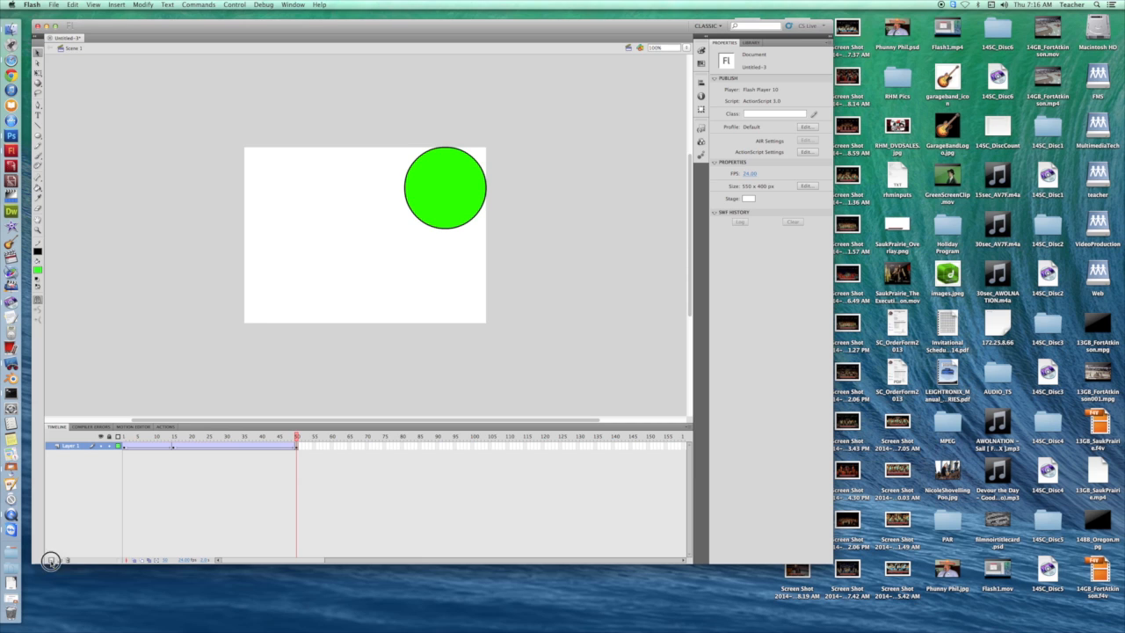